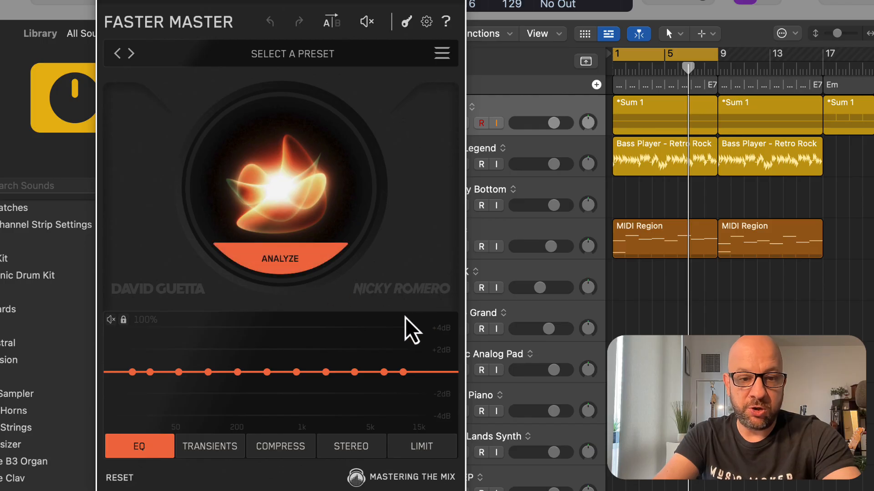
Analyze the playing mix to calculate a smart preset and apply the suggested mastering
{"action": "left_click", "coordinate": [300, 54]}
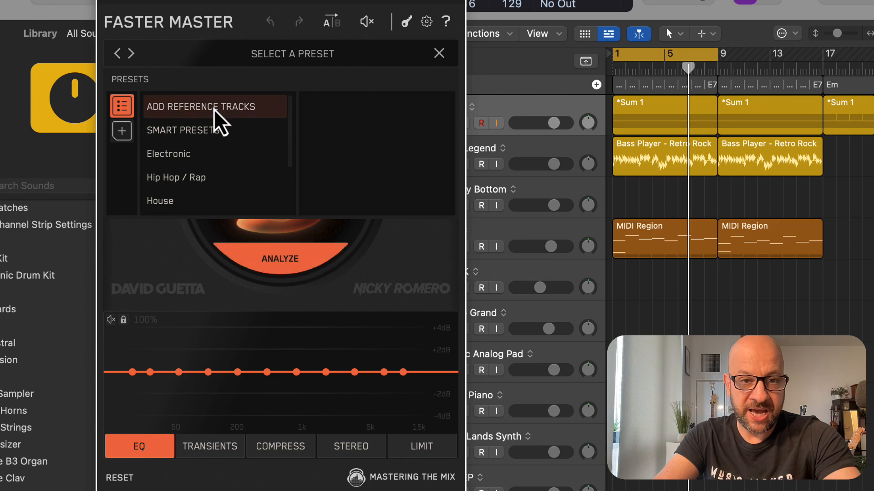
{"action": "left_click", "coordinate": [408, 248]}
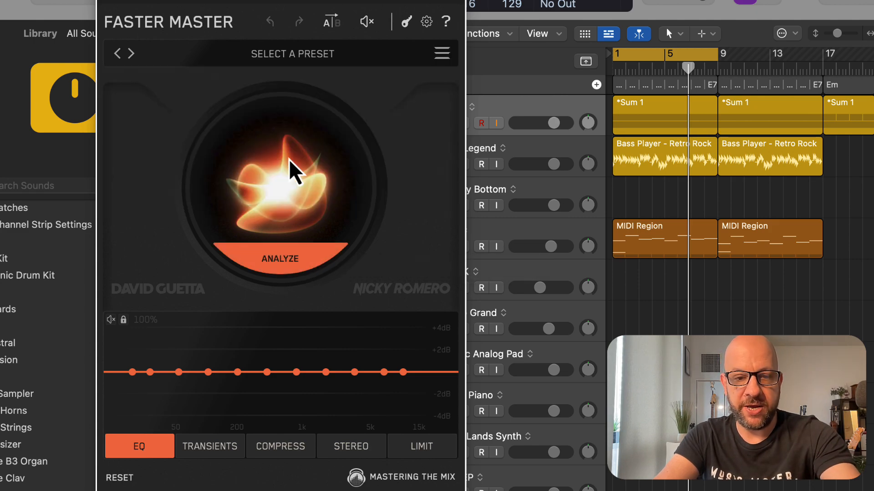
{"action": "left_click", "coordinate": [296, 263]}
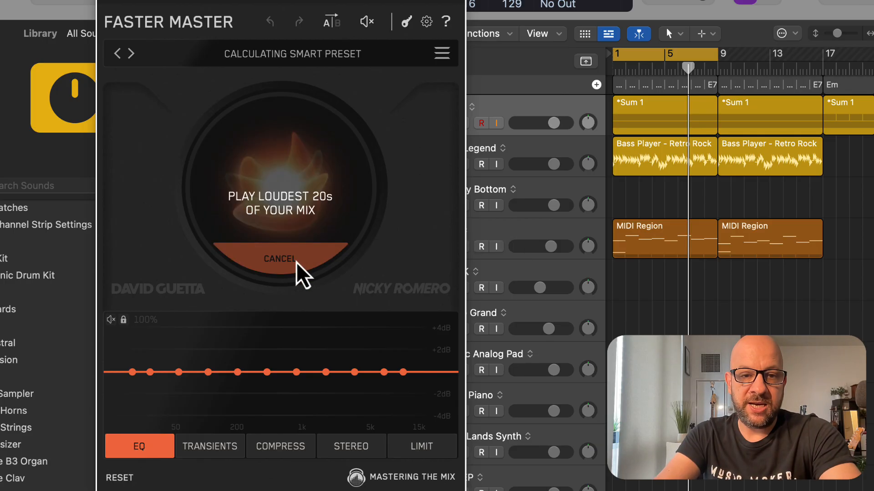
{"action": "key", "text": "space"}
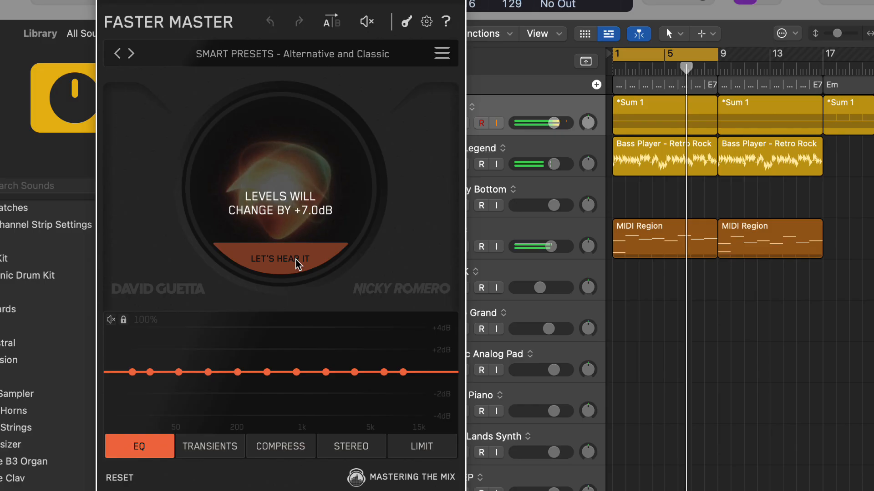
{"action": "left_click", "coordinate": [296, 263]}
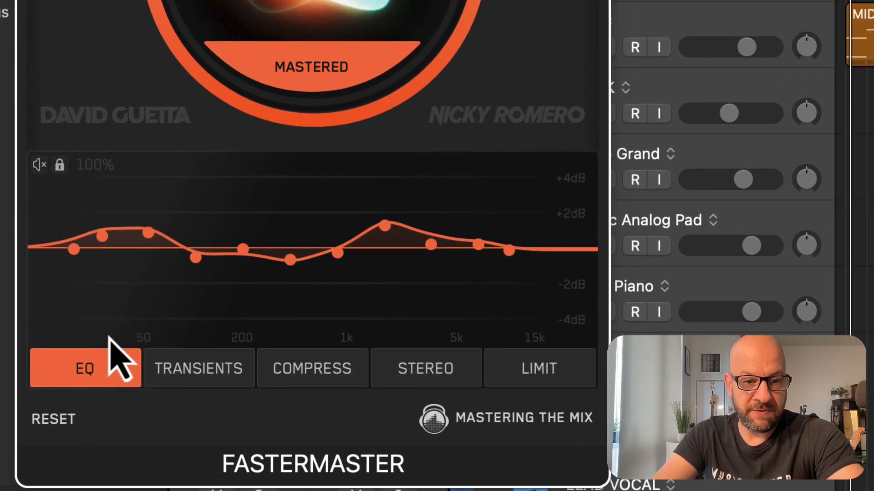
Review the mastering settings in the Transients, Compress, Stereo, Limit and EQ modules
{"action": "left_click", "coordinate": [212, 385]}
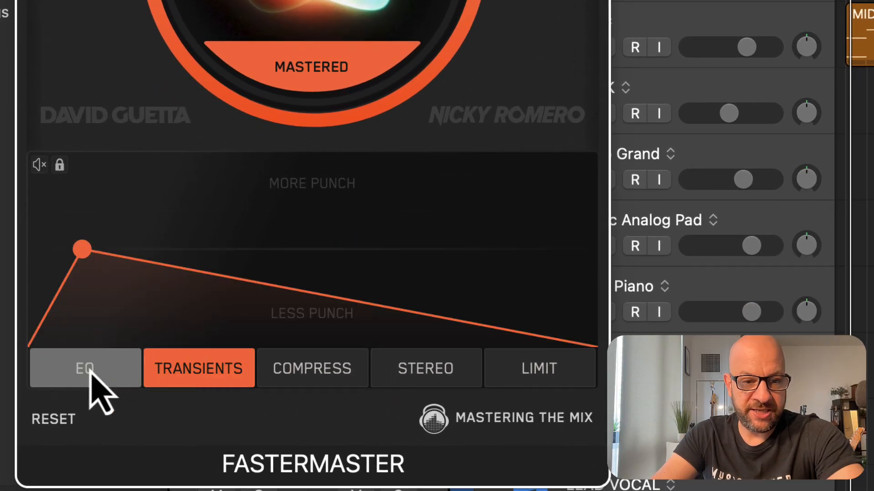
{"action": "left_click", "coordinate": [314, 378]}
{"action": "left_click", "coordinate": [425, 380]}
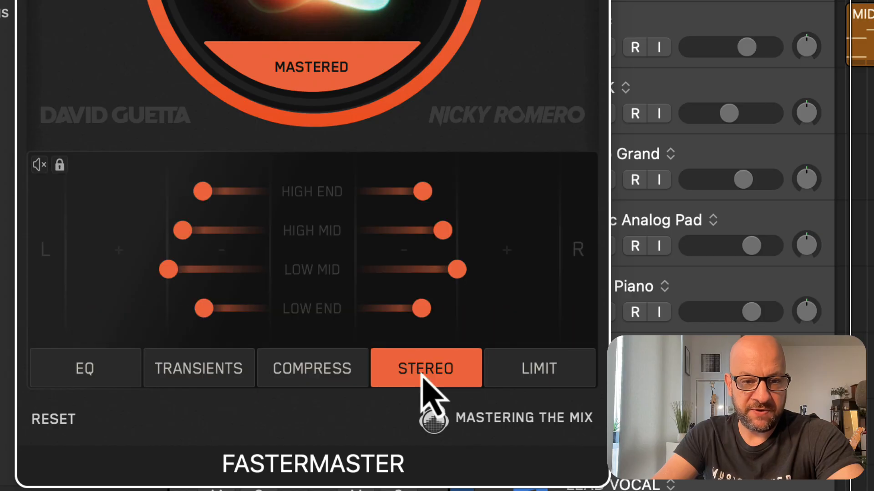
{"action": "left_click", "coordinate": [531, 381]}
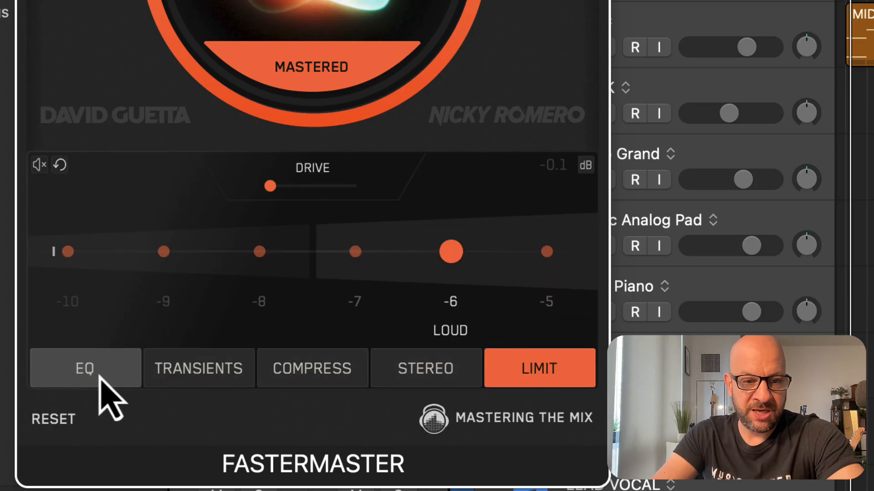
{"action": "left_click", "coordinate": [101, 387]}
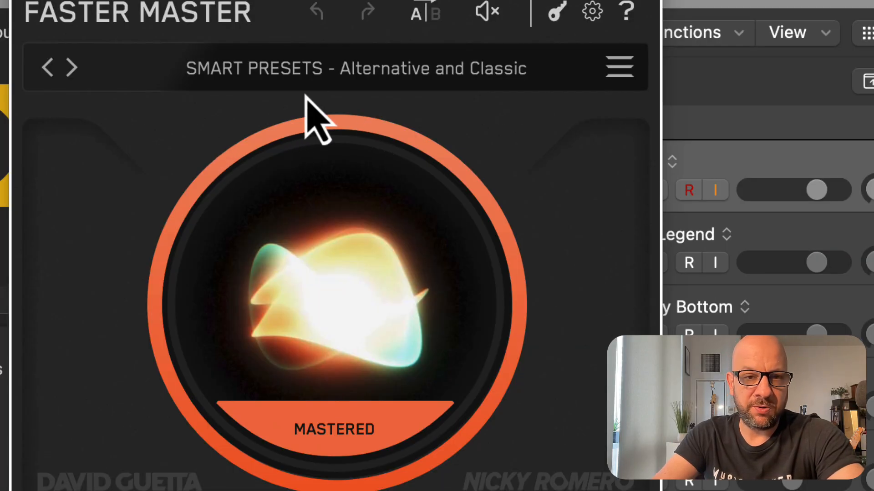
Look through the available smart presets and close the preset browser without changing the selection
{"action": "left_click", "coordinate": [387, 73]}
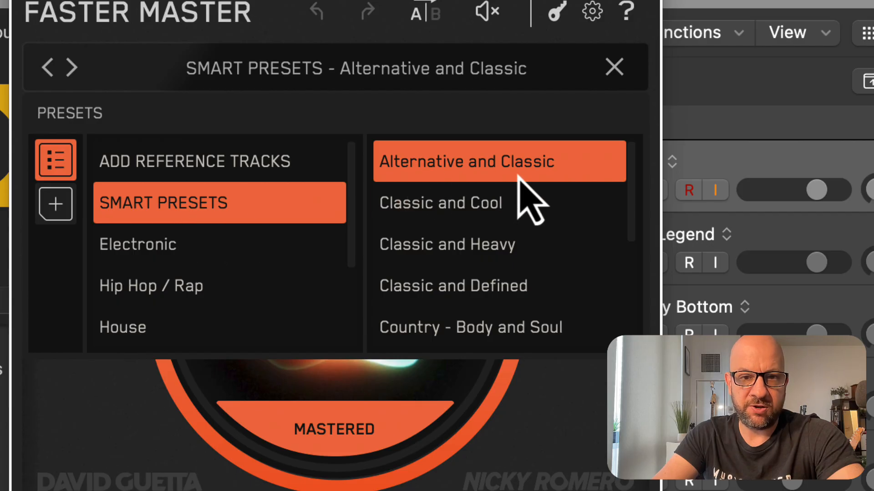
{"action": "scroll", "coordinate": [558, 245], "scroll_direction": "down", "scroll_amount": 5}
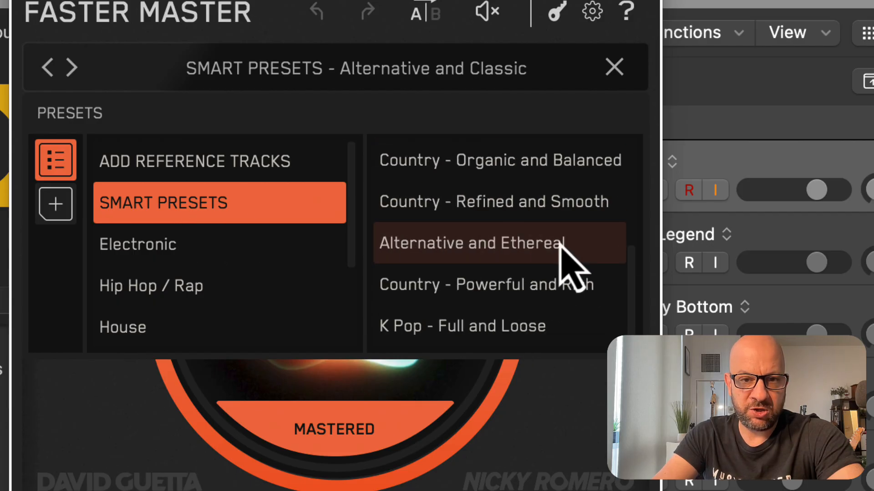
{"action": "scroll", "coordinate": [564, 254], "scroll_direction": "up", "scroll_amount": 5}
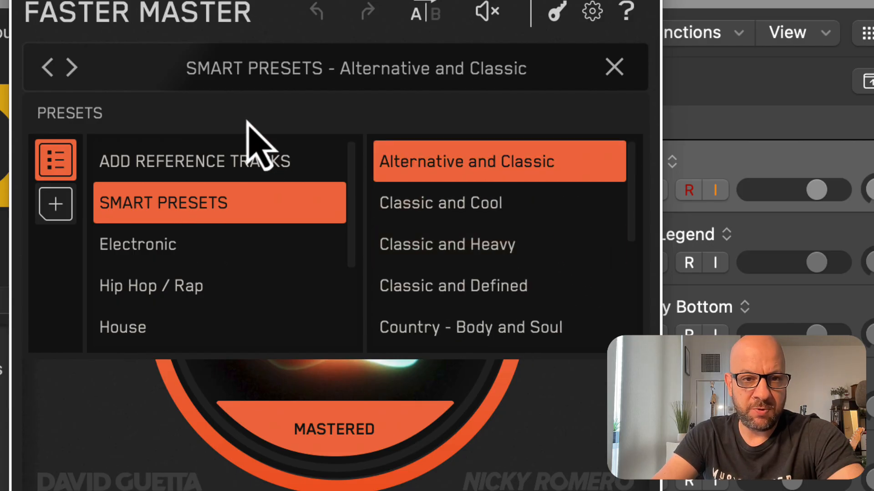
{"action": "left_click", "coordinate": [614, 68]}
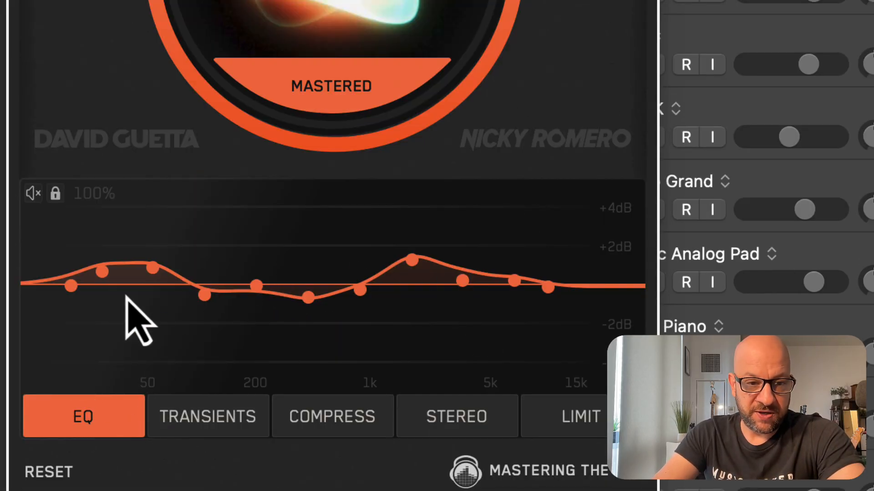
Toggle the EQ module's mute and its preset lock on and off again
{"action": "left_click", "coordinate": [34, 197]}
{"action": "left_click", "coordinate": [33, 197]}
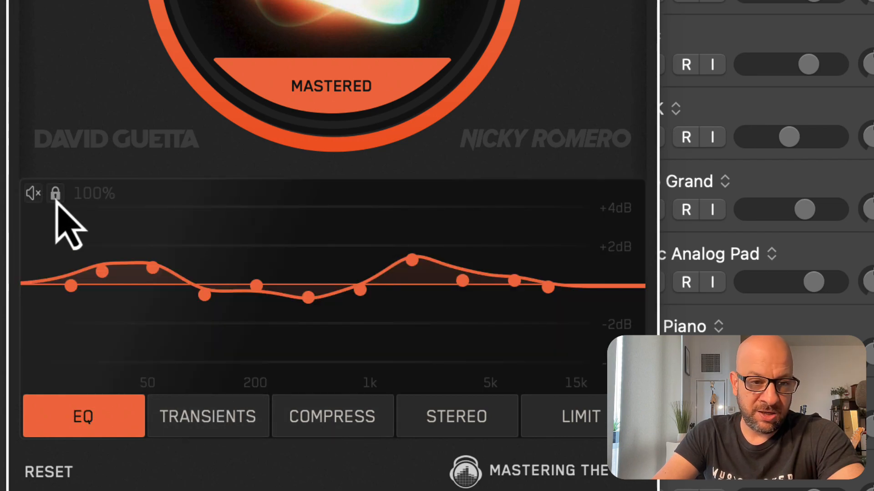
{"action": "left_click", "coordinate": [55, 196]}
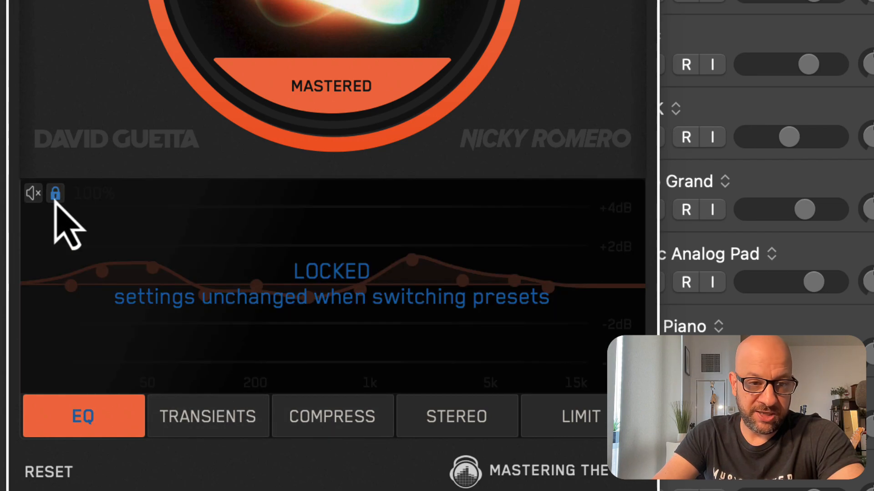
{"action": "left_click", "coordinate": [56, 196]}
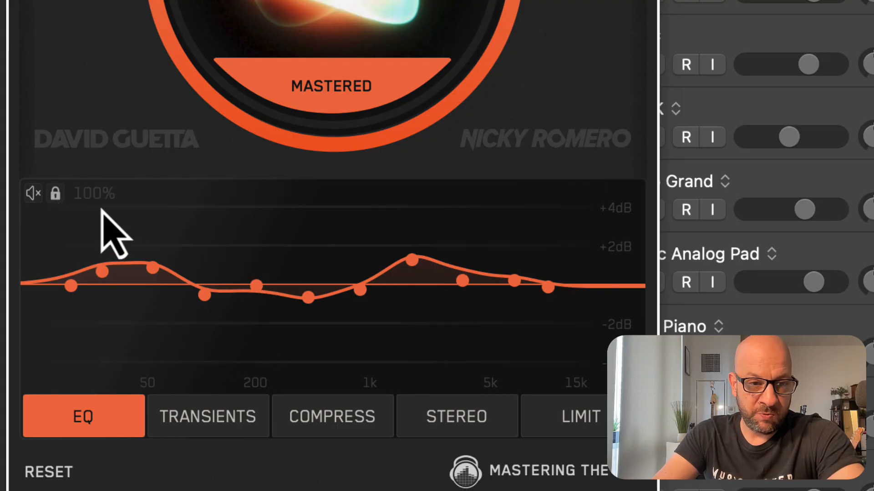
Reduce the overall EQ amount to 0% and restore it to 100%
{"action": "left_click_drag", "start_coordinate": [101, 204], "coordinate": [102, 279]}
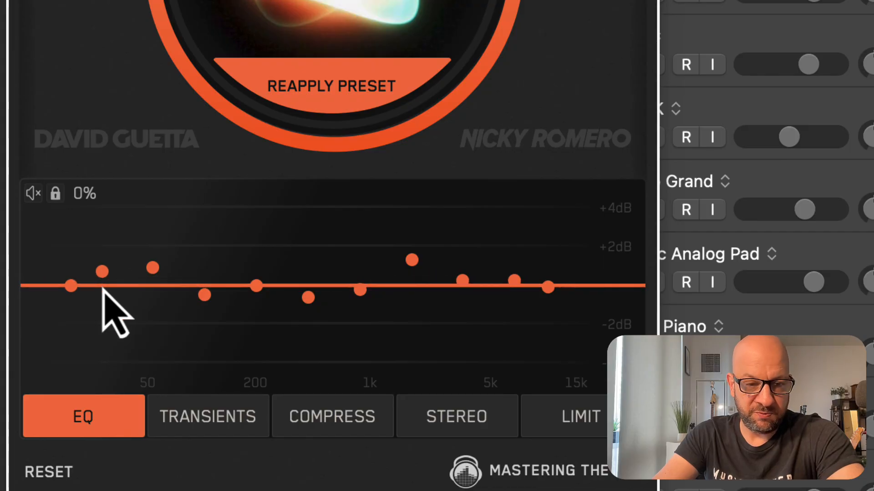
{"action": "left_click_drag", "start_coordinate": [102, 288], "coordinate": [106, 220]}
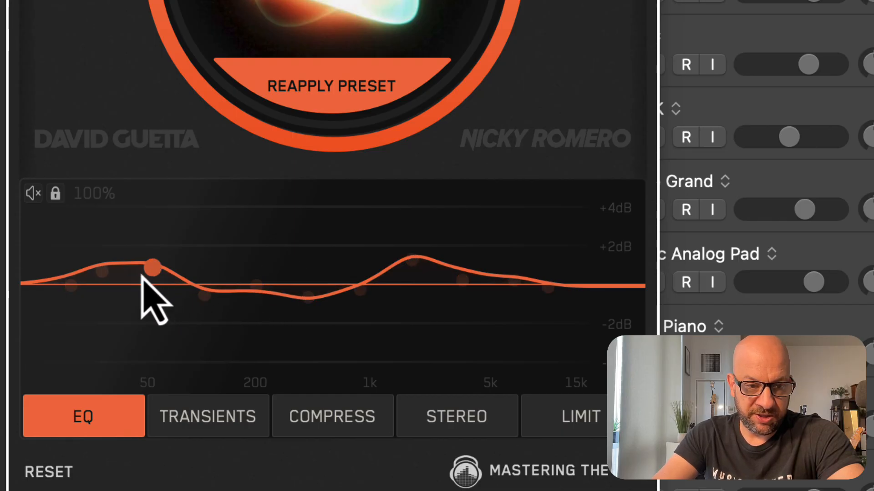
View the Transients module and try adjusting the compression amount, leaving it at Light
{"action": "left_click", "coordinate": [237, 420]}
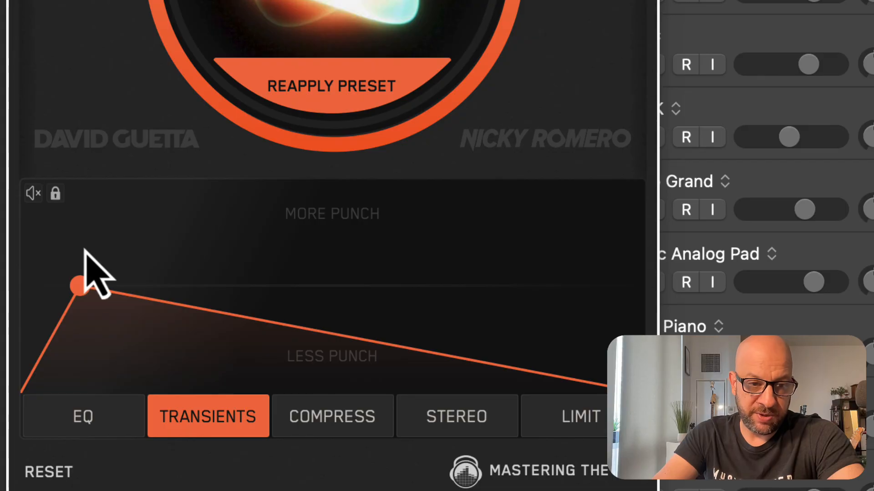
{"action": "left_click", "coordinate": [351, 429]}
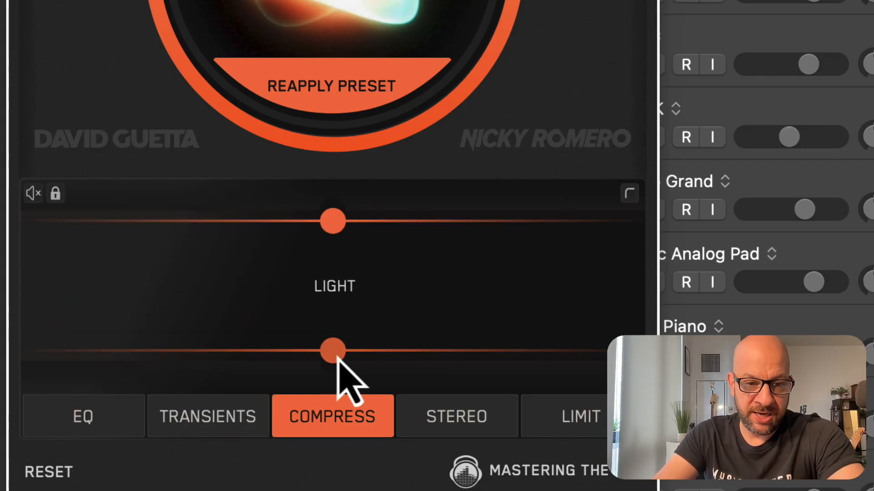
{"action": "left_click_drag", "start_coordinate": [336, 355], "coordinate": [361, 356]}
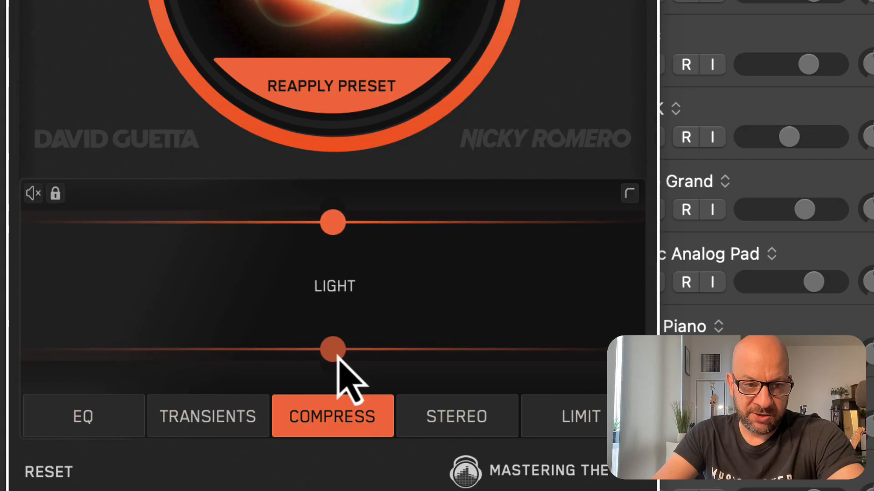
Widen the High End stereo band slightly and inspect the High Mid and Low End bands
{"action": "left_click", "coordinate": [456, 422]}
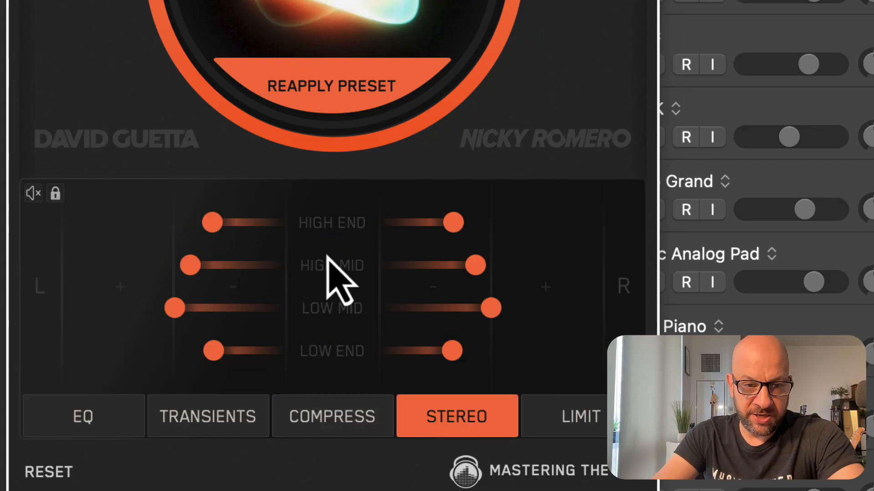
{"action": "mouse_move", "coordinate": [224, 223]}
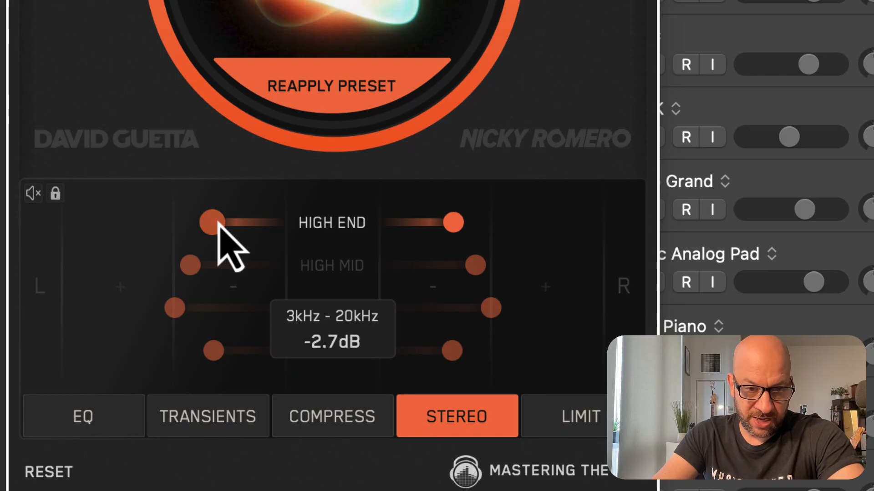
{"action": "mouse_move", "coordinate": [217, 223]}
{"action": "left_mouse_down"}
{"action": "mouse_move", "coordinate": [189, 226]}
{"action": "mouse_move", "coordinate": [201, 226]}
{"action": "left_mouse_up"}
{"action": "mouse_move", "coordinate": [197, 271]}
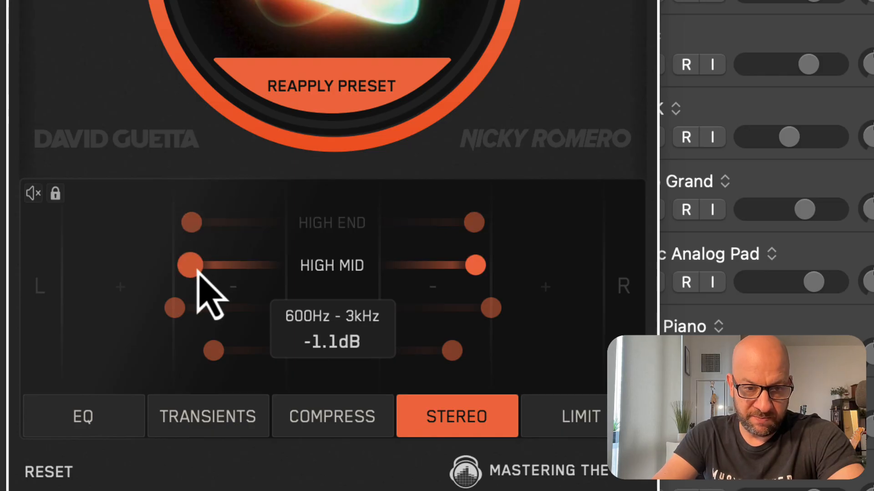
{"action": "mouse_move", "coordinate": [217, 350]}
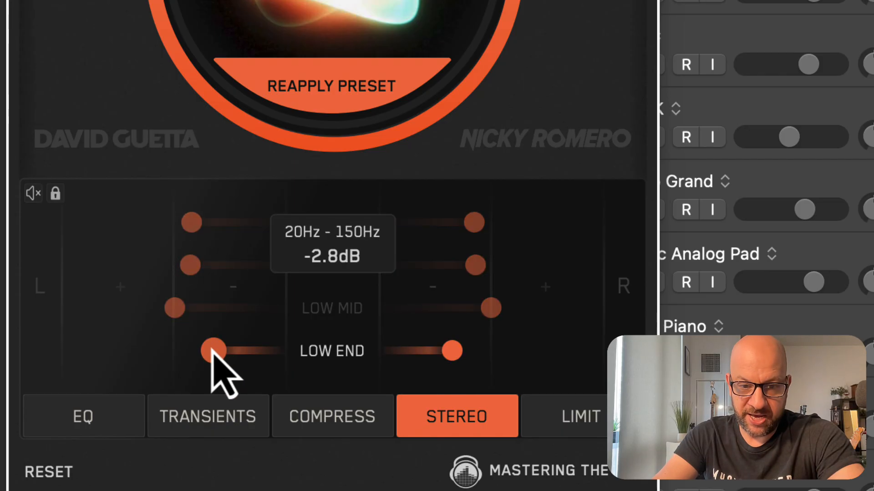
Try the limiter's Drive control and revisit the Stereo, Compress, Transients and EQ modules
{"action": "left_click", "coordinate": [579, 428]}
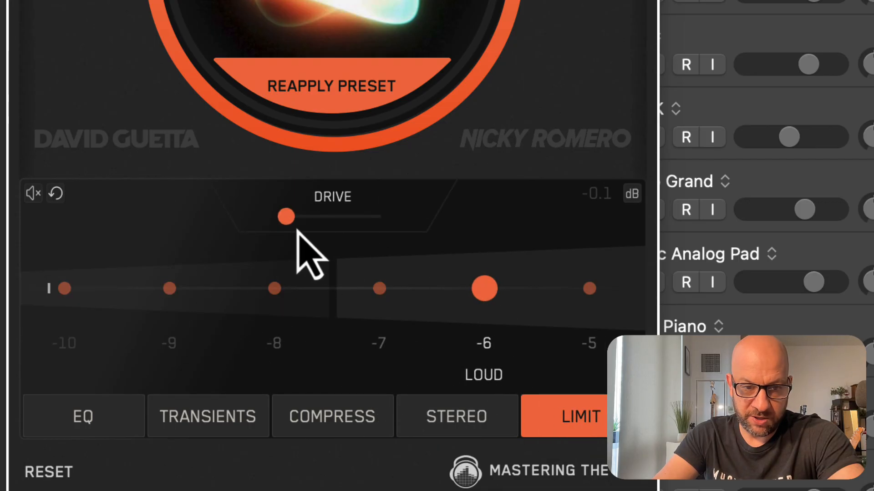
{"action": "mouse_move", "coordinate": [302, 223]}
{"action": "left_mouse_down"}
{"action": "mouse_move", "coordinate": [345, 223]}
{"action": "mouse_move", "coordinate": [291, 223]}
{"action": "left_mouse_up"}
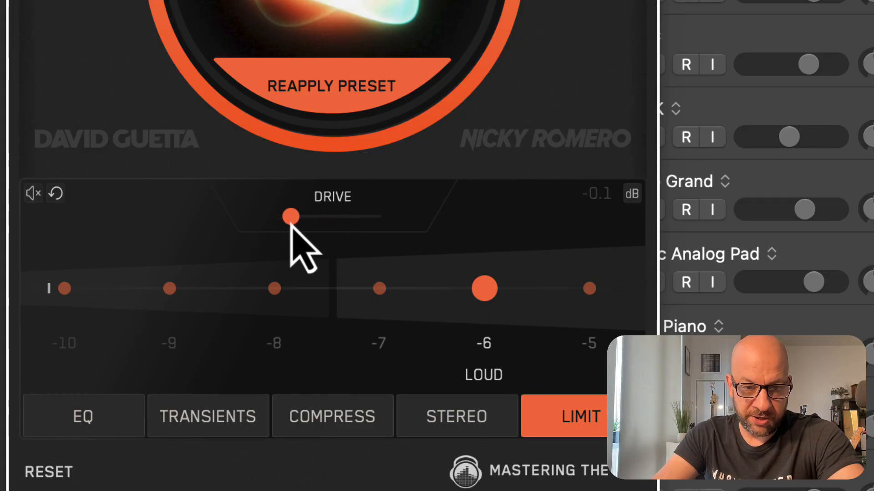
{"action": "left_click", "coordinate": [468, 424]}
{"action": "left_click", "coordinate": [337, 424]}
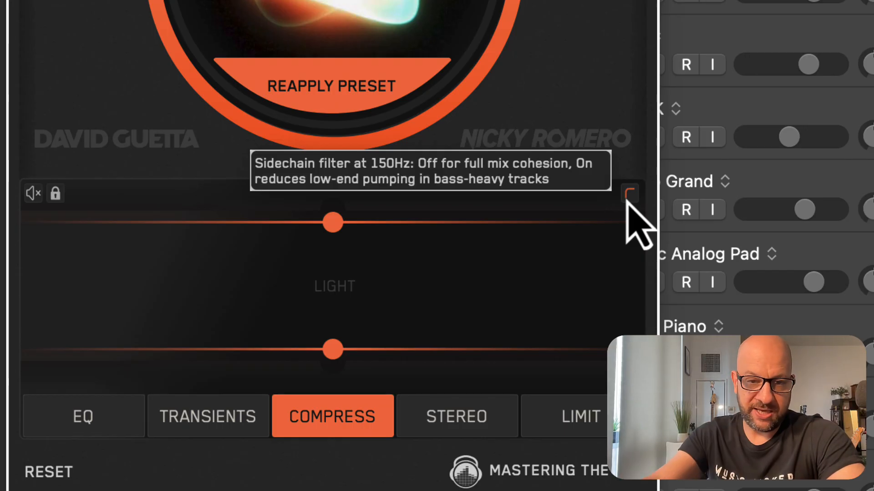
{"action": "left_click", "coordinate": [202, 423]}
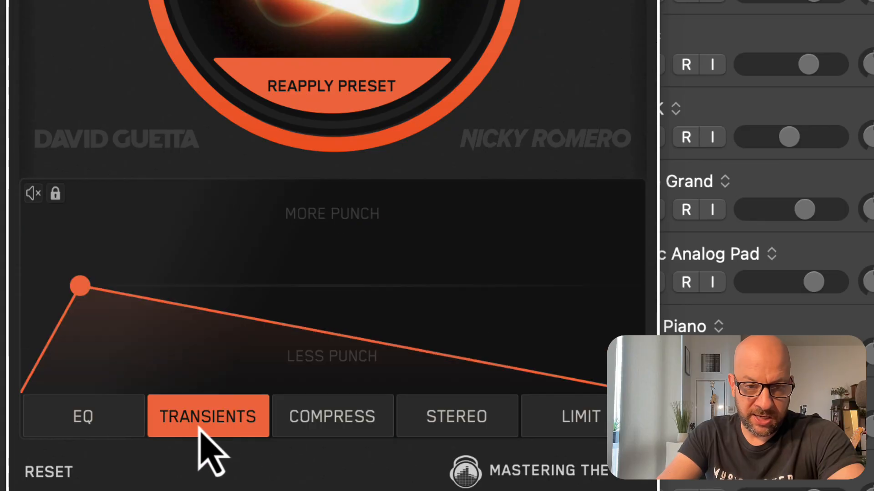
{"action": "left_click", "coordinate": [98, 436]}
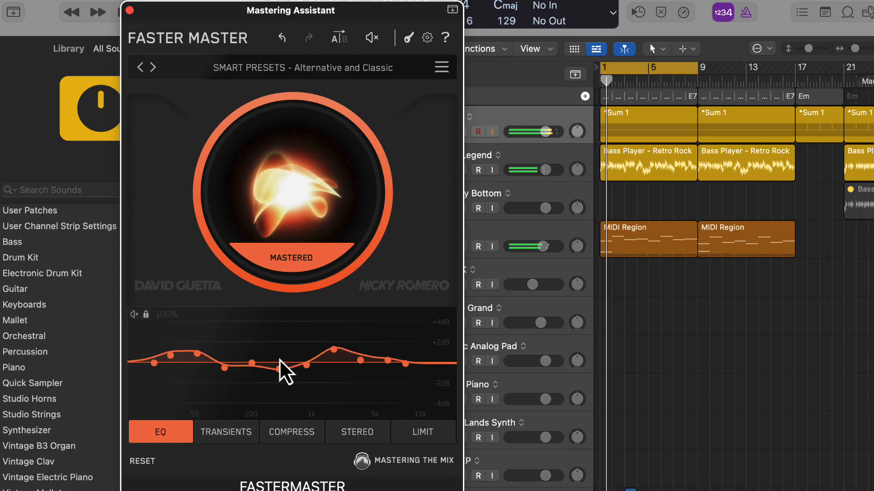
Audition the smart presets Classic and Cool, Classic and Heavy, and Classic and Defined on the looping song
{"action": "left_click", "coordinate": [152, 68]}
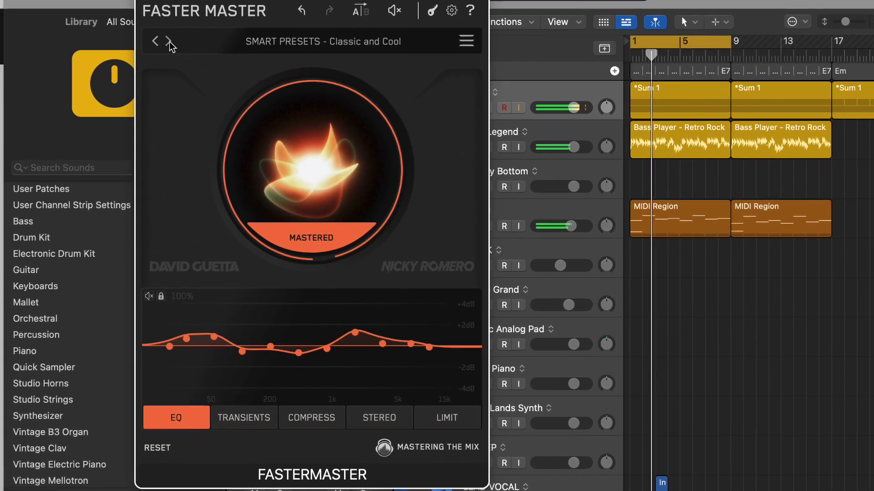
{"action": "left_click", "coordinate": [371, 44]}
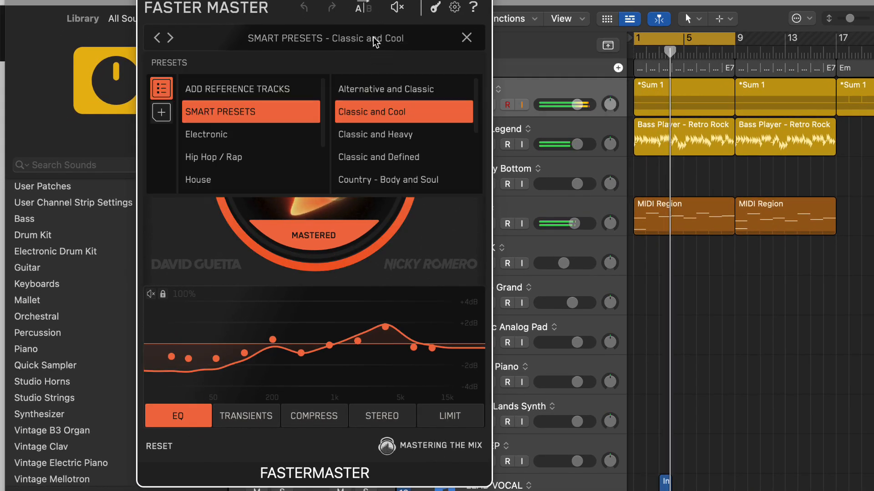
{"action": "left_click", "coordinate": [395, 147]}
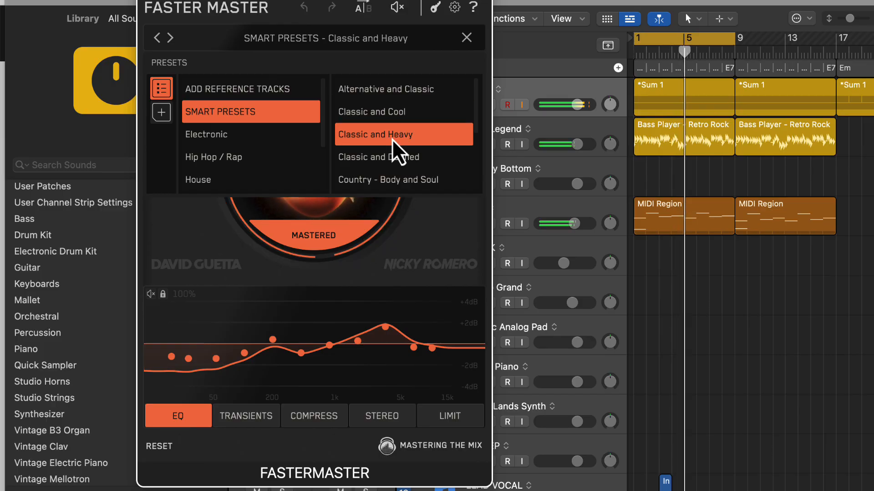
{"action": "left_click", "coordinate": [391, 162]}
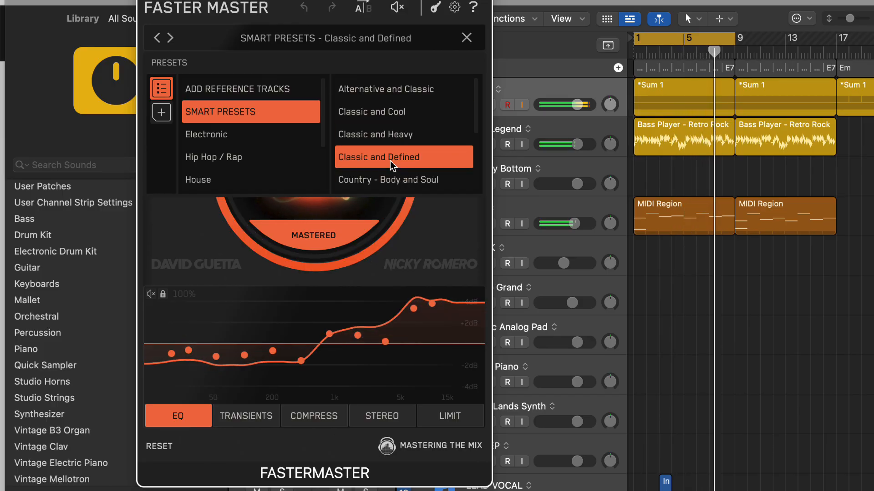
{"action": "scroll", "coordinate": [399, 171], "scroll_direction": "down", "scroll_amount": 1}
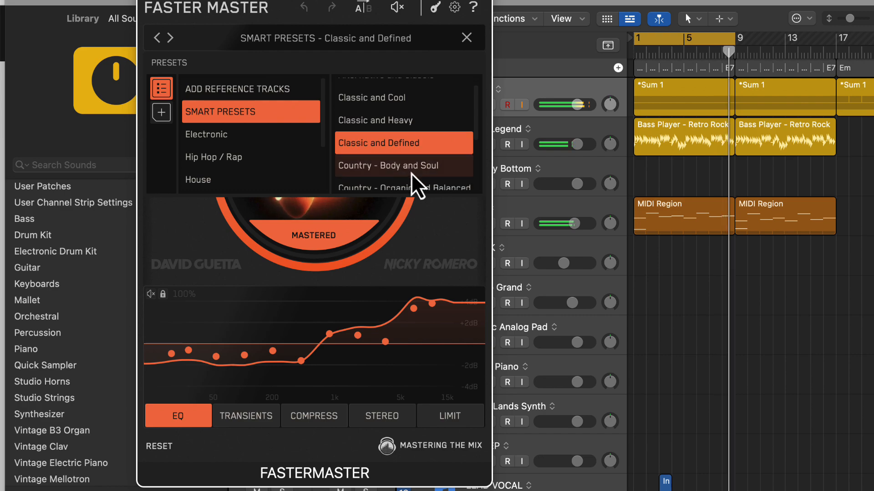
Audition the smart presets Country - Body and Soul, Country - Organic and Balanced, Alternative and Ethereal, and K Pop - Full and Loose
{"action": "left_click", "coordinate": [411, 172]}
{"action": "scroll", "coordinate": [410, 172], "scroll_direction": "down", "scroll_amount": 2}
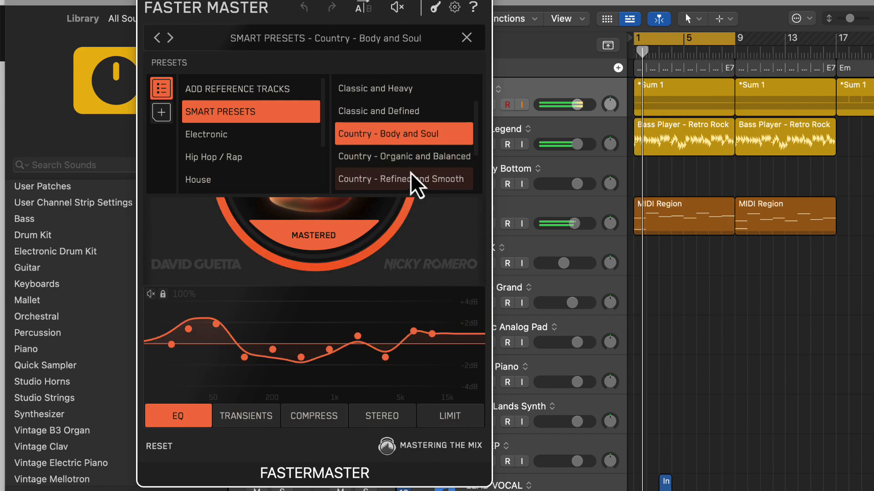
{"action": "left_click", "coordinate": [407, 157]}
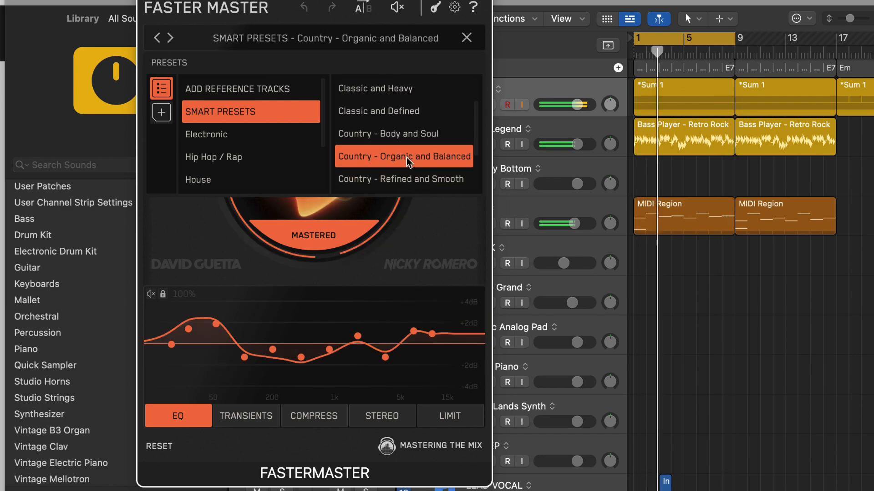
{"action": "scroll", "coordinate": [408, 159], "scroll_direction": "down", "scroll_amount": 2}
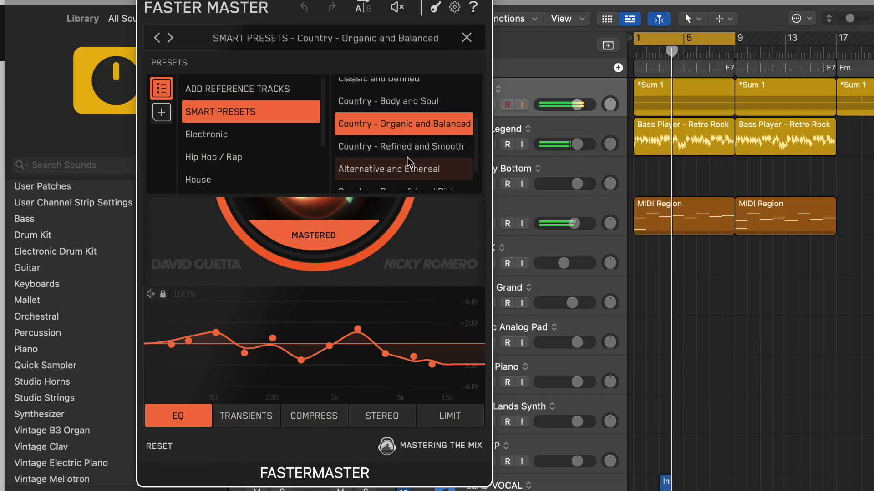
{"action": "left_click", "coordinate": [405, 165]}
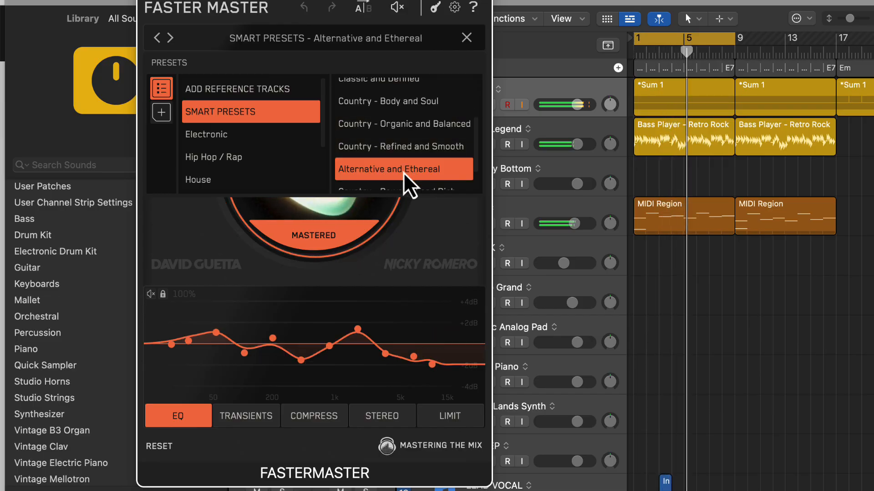
{"action": "scroll", "coordinate": [404, 173], "scroll_direction": "down", "scroll_amount": 2}
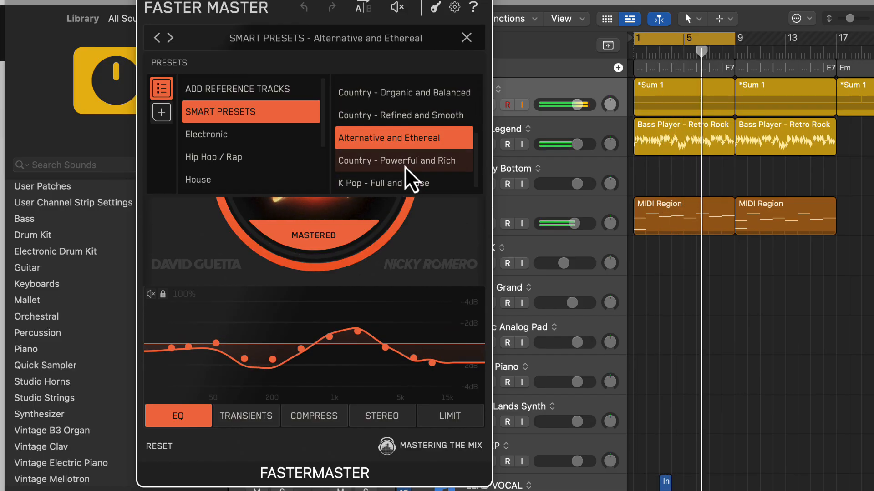
{"action": "left_click", "coordinate": [403, 181]}
Apply the Alternative and Classic smart preset and close the preset browser
{"action": "scroll", "coordinate": [402, 178], "scroll_direction": "up", "scroll_amount": 5}
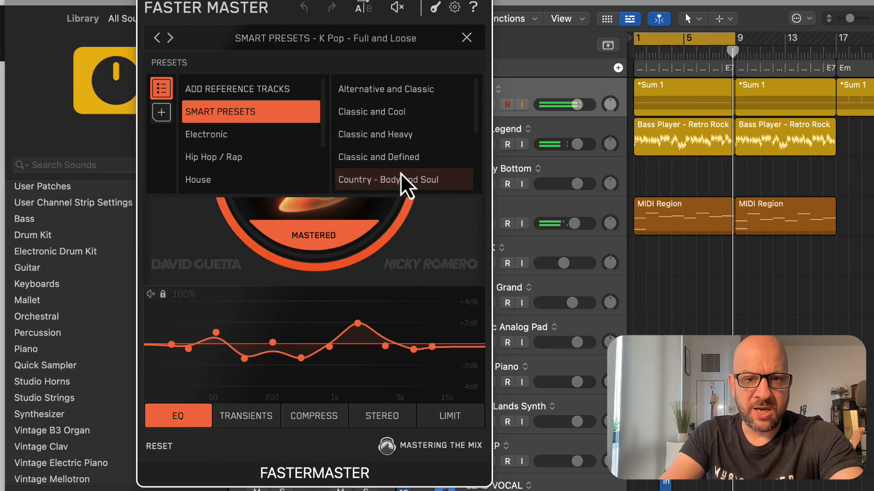
{"action": "left_click", "coordinate": [386, 90]}
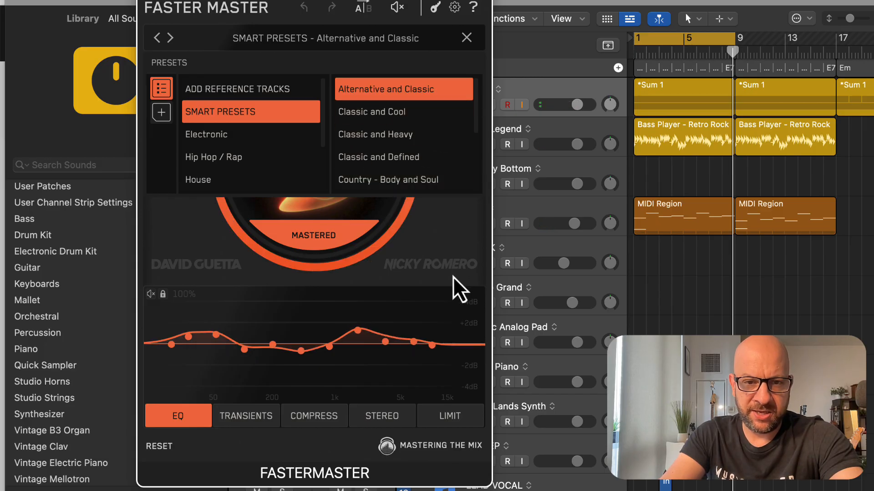
{"action": "left_click", "coordinate": [457, 231]}
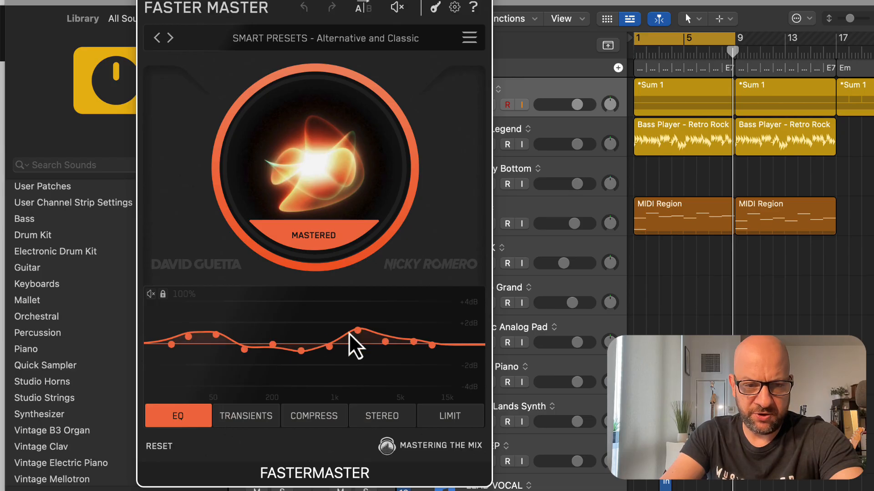
Play the song and compare it with the EQ module bypassed and re-enabled
{"action": "key", "text": "space"}
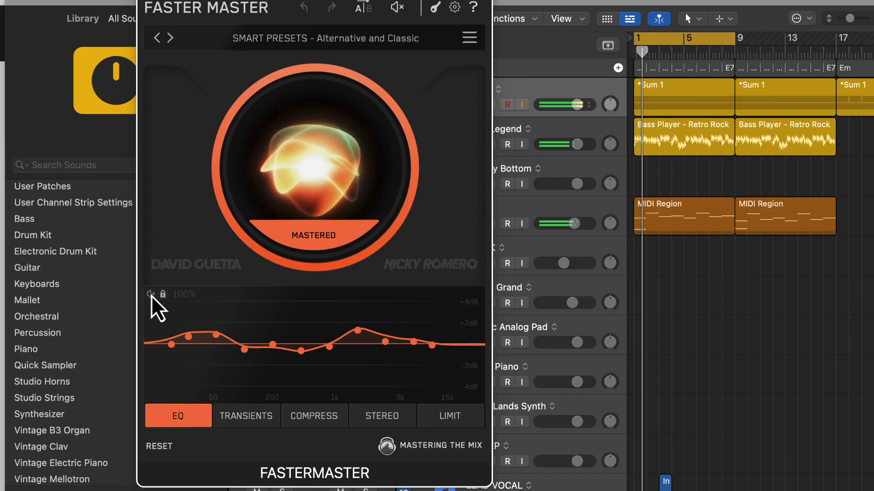
{"action": "left_click", "coordinate": [151, 295]}
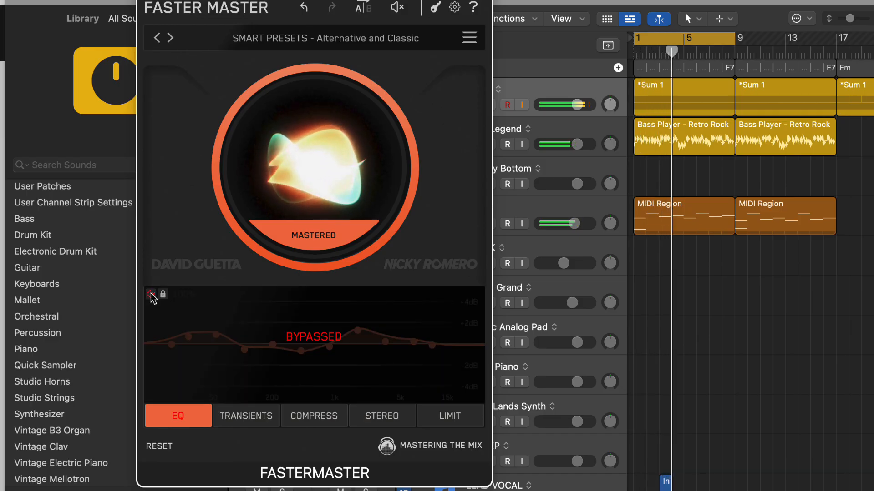
{"action": "left_click", "coordinate": [151, 295]}
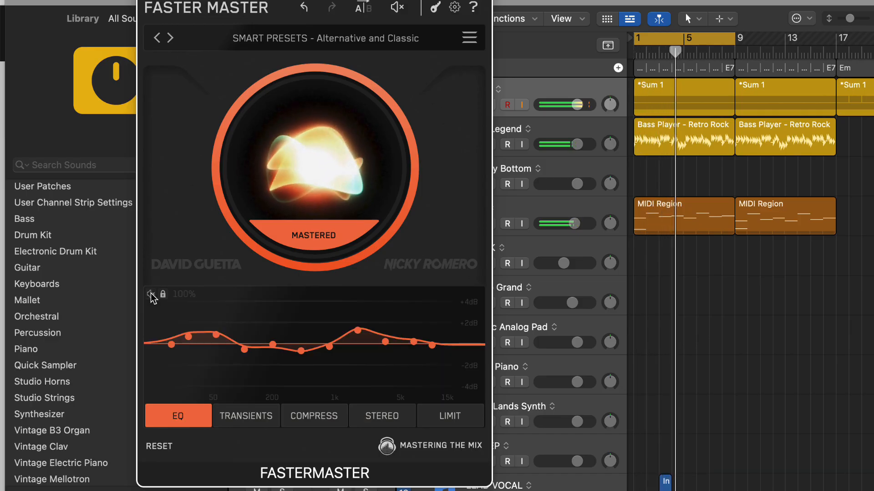
Adjust a Transients control slightly, and set the compression amount to Dynamic with the knee-shaped compression option enabled
{"action": "left_click", "coordinate": [256, 414]}
{"action": "mouse_move", "coordinate": [178, 348]}
{"action": "left_mouse_down"}
{"action": "mouse_move", "coordinate": [179, 326]}
{"action": "mouse_move", "coordinate": [176, 381]}
{"action": "mouse_move", "coordinate": [180, 298]}
{"action": "mouse_move", "coordinate": [180, 358]}
{"action": "mouse_move", "coordinate": [179, 343]}
{"action": "left_mouse_up"}
{"action": "left_click", "coordinate": [308, 412]}
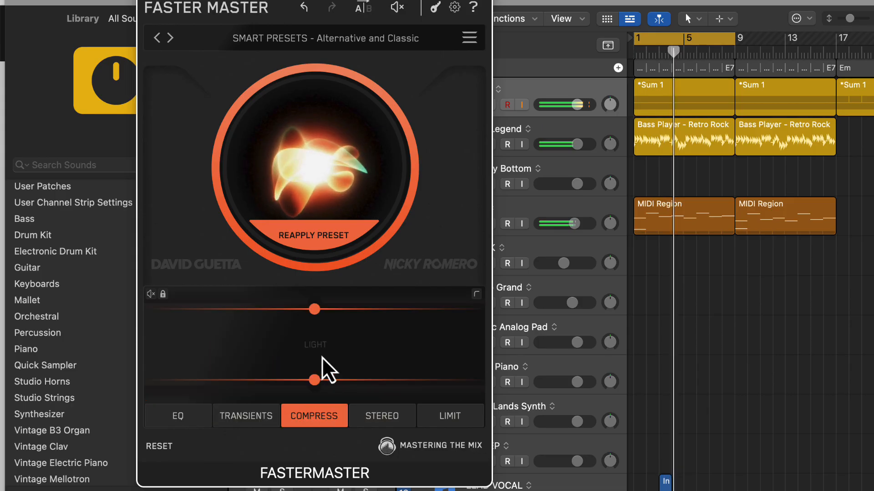
{"action": "left_click_drag", "start_coordinate": [318, 373], "coordinate": [314, 315]}
{"action": "left_click", "coordinate": [479, 296]}
Shape the stereo image by widening the High End and High Mid, narrowing the Low End, and setting the Low Mid to -3.6 dB
{"action": "left_click", "coordinate": [382, 416]}
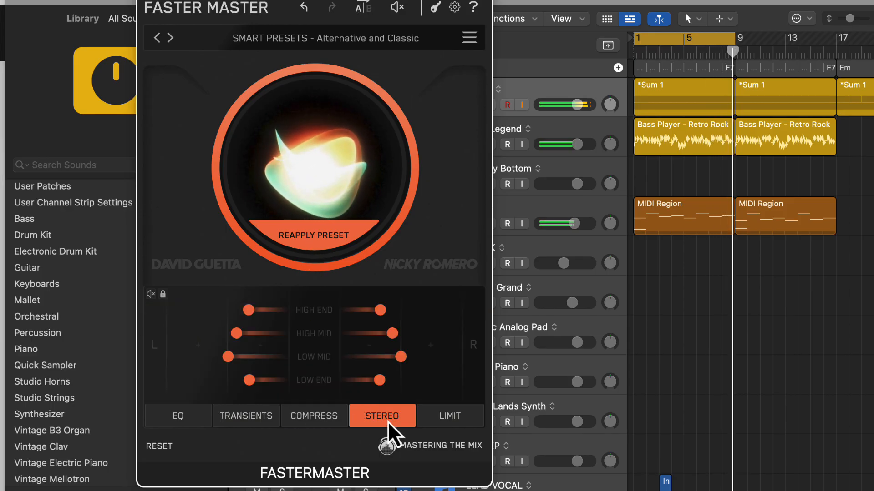
{"action": "left_click_drag", "start_coordinate": [395, 338], "coordinate": [443, 313]}
{"action": "left_click_drag", "start_coordinate": [380, 381], "coordinate": [341, 381]}
{"action": "left_click_drag", "start_coordinate": [229, 357], "coordinate": [253, 355]}
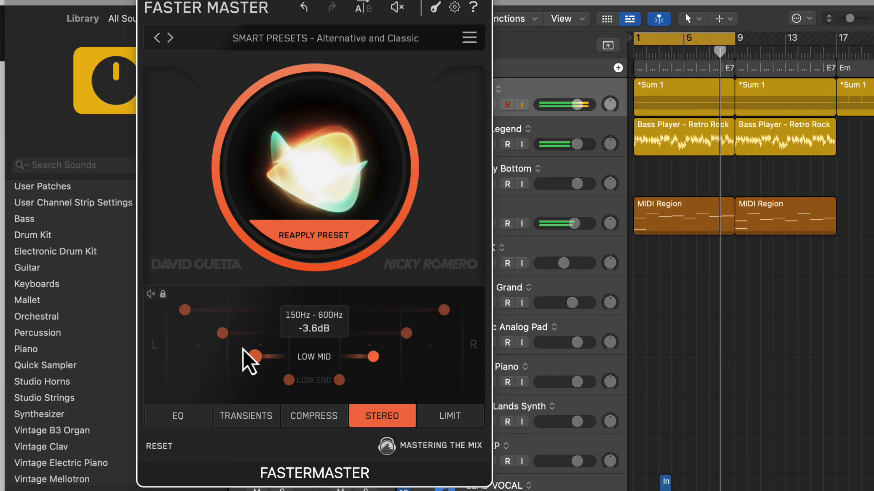
{"action": "left_click_drag", "start_coordinate": [179, 308], "coordinate": [193, 309]}
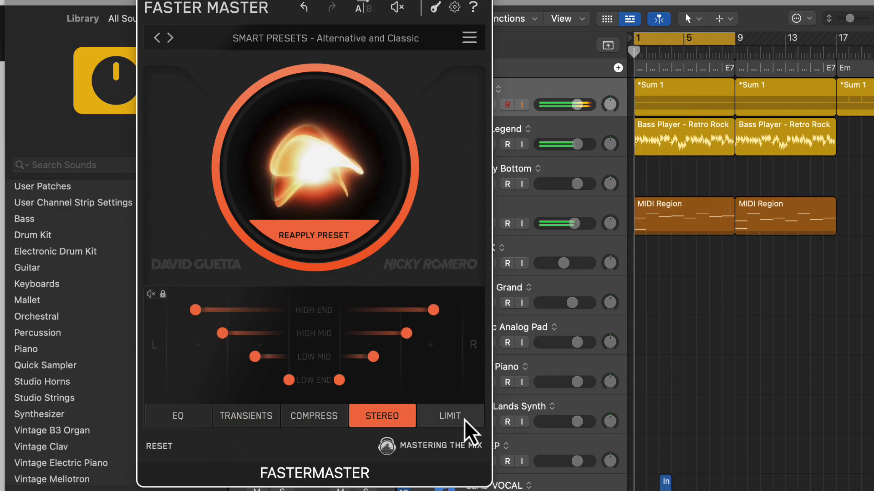
Lower the limiter's Drive slightly and set the compression amount to Light
{"action": "left_click", "coordinate": [465, 419]}
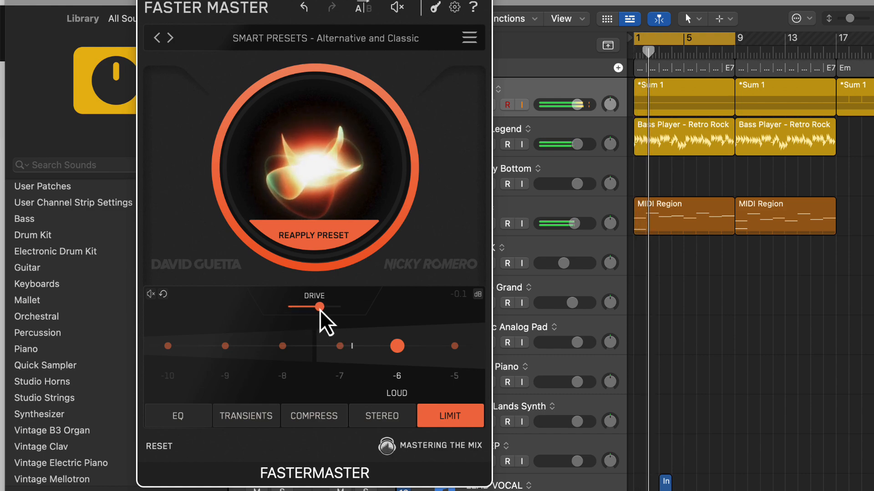
{"action": "left_click_drag", "start_coordinate": [320, 310], "coordinate": [324, 310]}
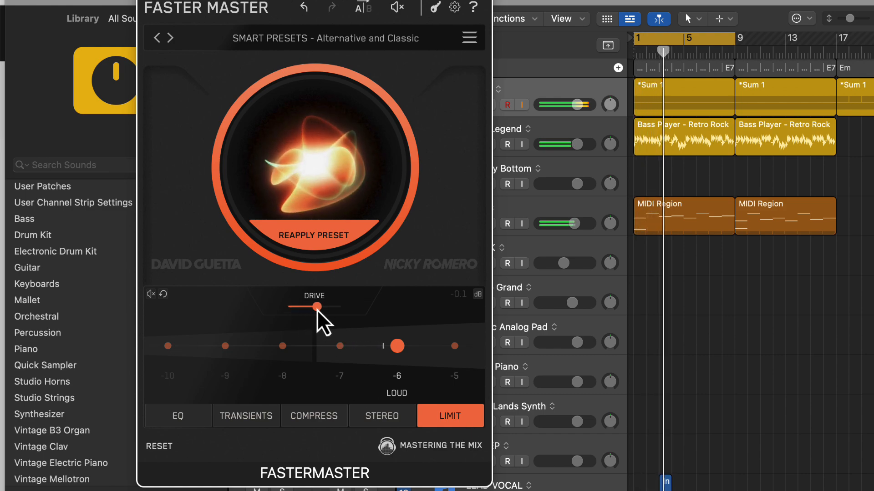
{"action": "left_click", "coordinate": [310, 415]}
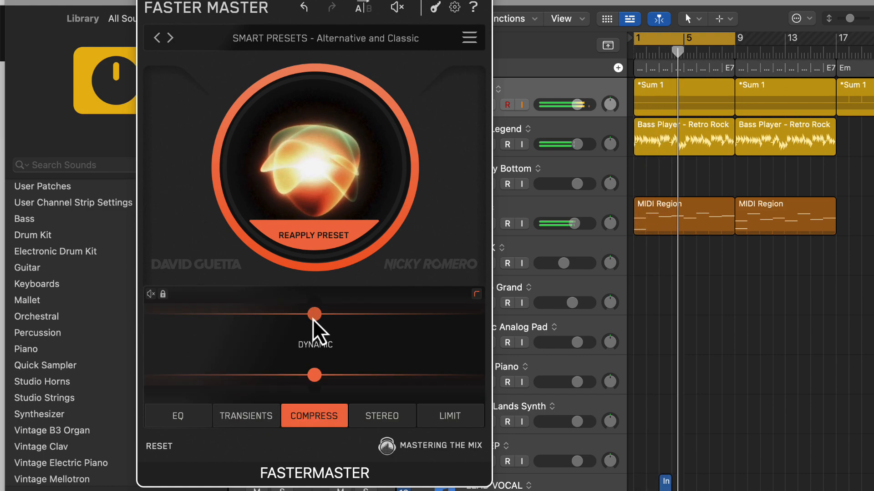
{"action": "left_click_drag", "start_coordinate": [313, 318], "coordinate": [313, 311]}
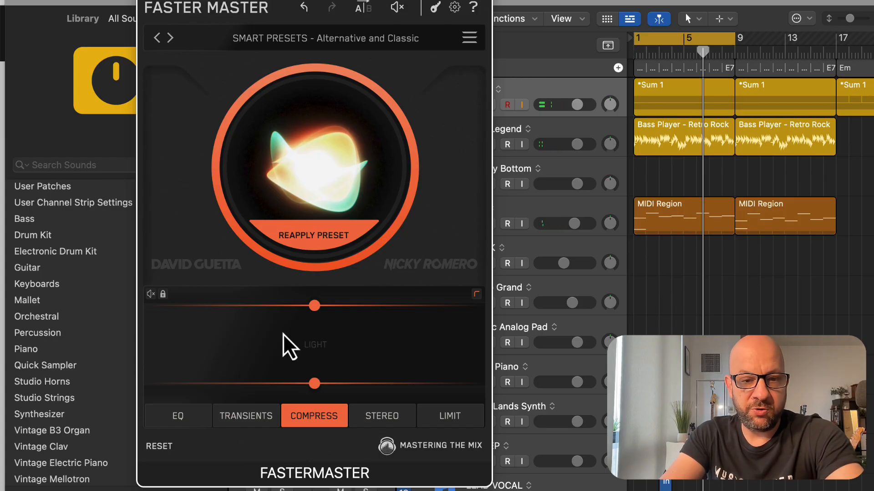
Review the Stereo, Limit, Transients and EQ modules and open the Mastering The Mix web page
{"action": "left_click", "coordinate": [373, 417]}
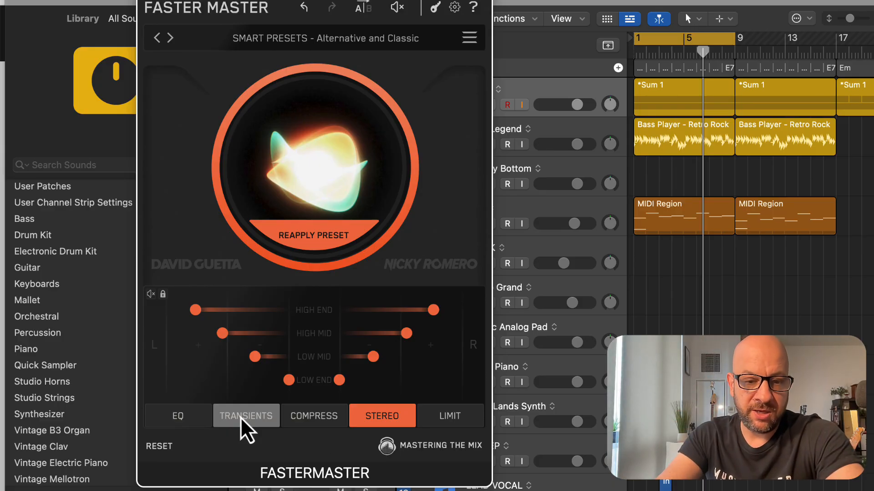
{"action": "left_click", "coordinate": [455, 418]}
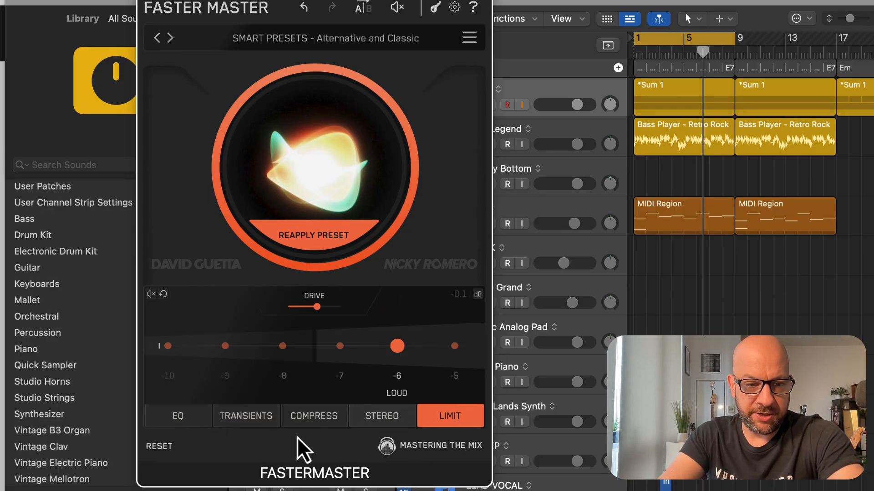
{"action": "left_click", "coordinate": [244, 419]}
{"action": "left_click", "coordinate": [175, 421]}
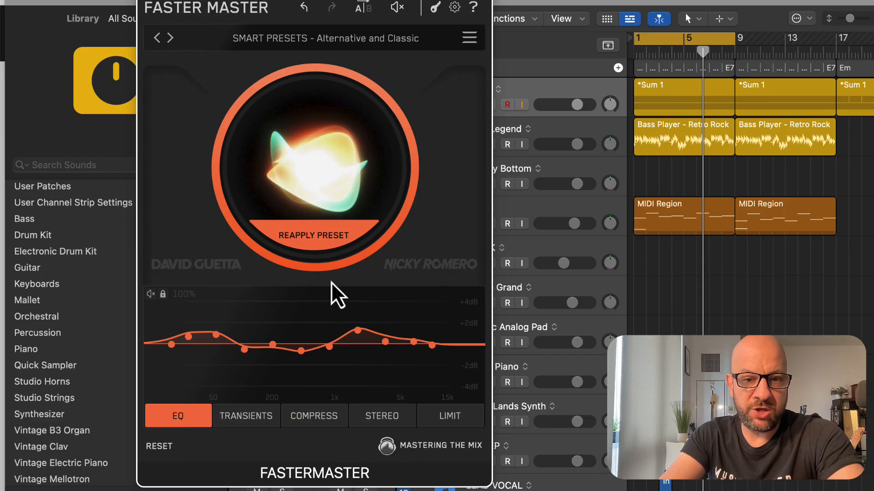
{"action": "left_click", "coordinate": [413, 447]}
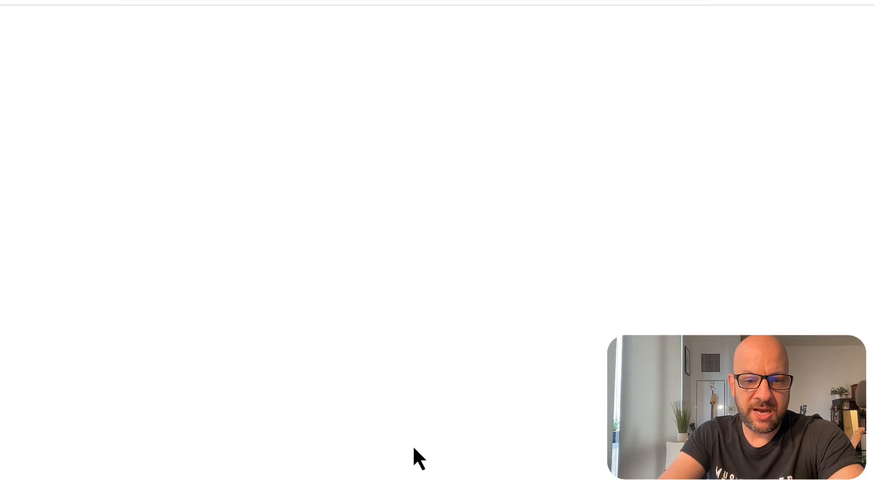